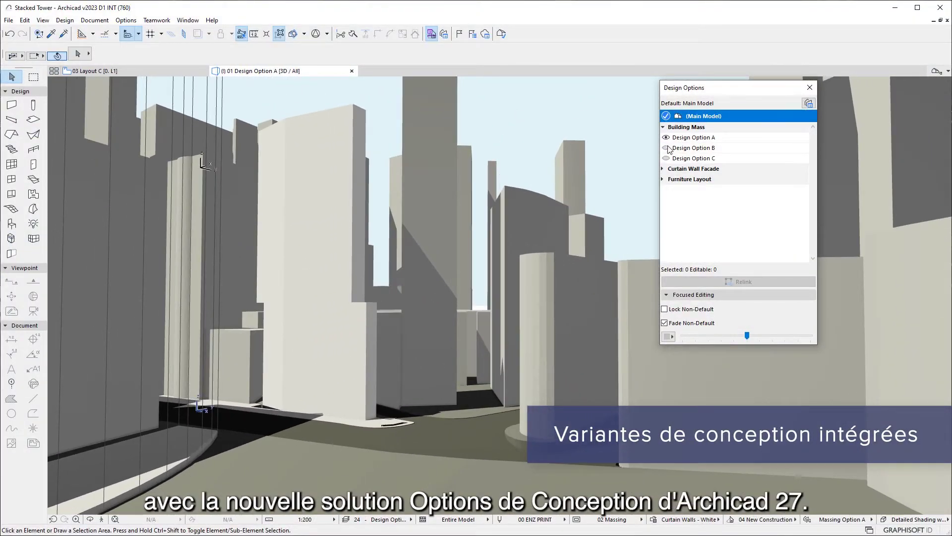
# Show Design Option B, place the apartment module into Option B, then display the Triangular Pattern facade
pyautogui.click(667, 149)
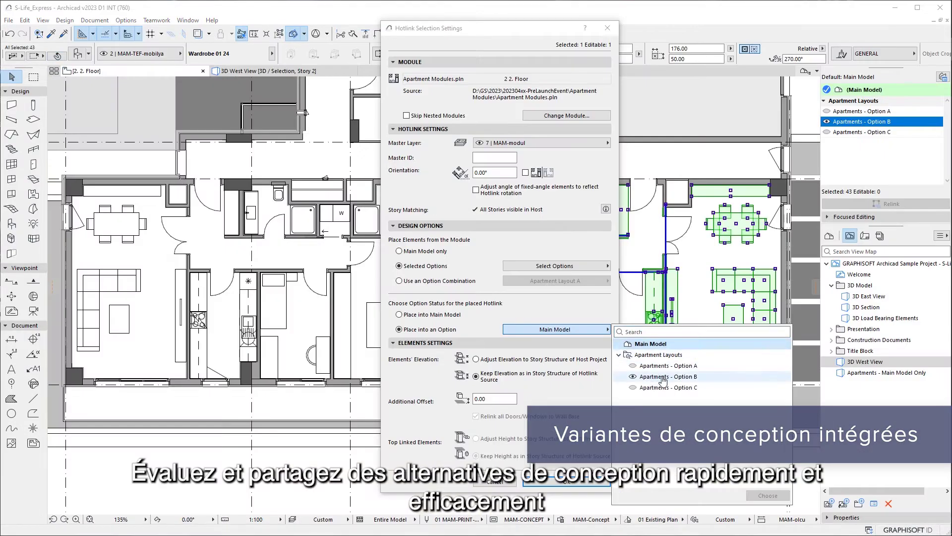
pyautogui.click(767, 496)
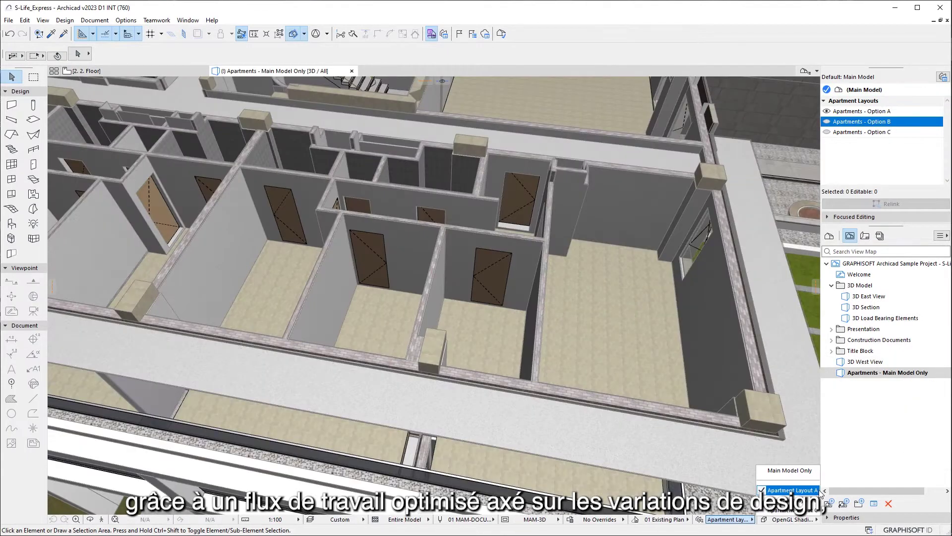
pyautogui.click(819, 492)
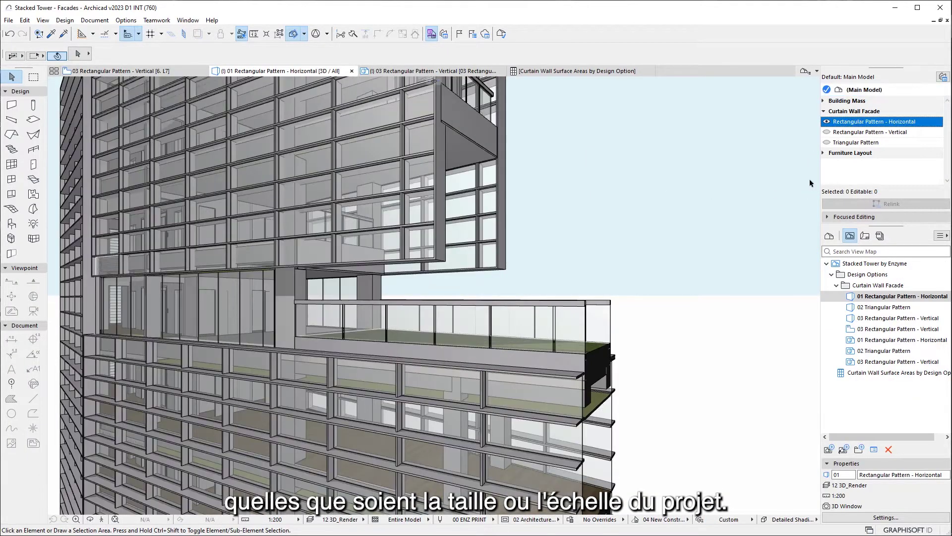
pyautogui.click(826, 143)
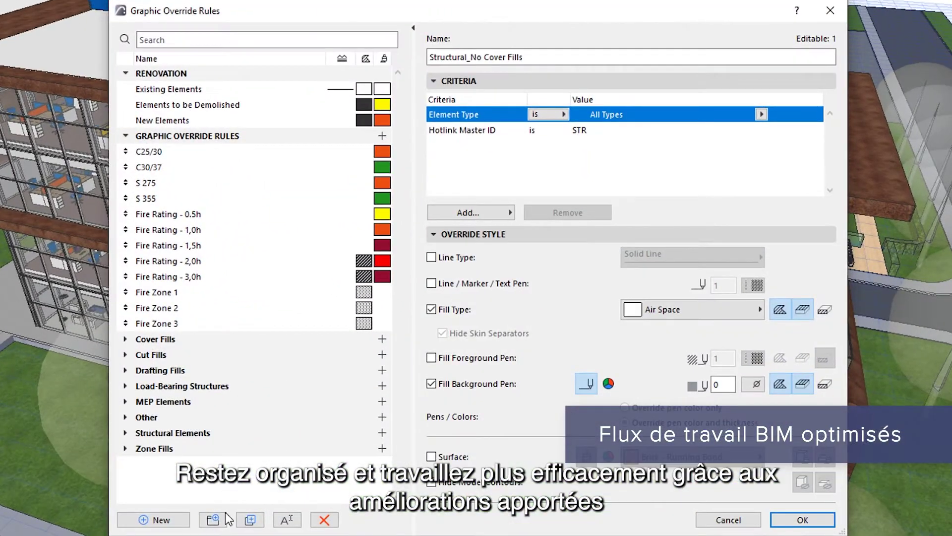
# Add a new graphic override rule group, then drag the dashed line types into the Dashed folder
pyautogui.click(224, 518)
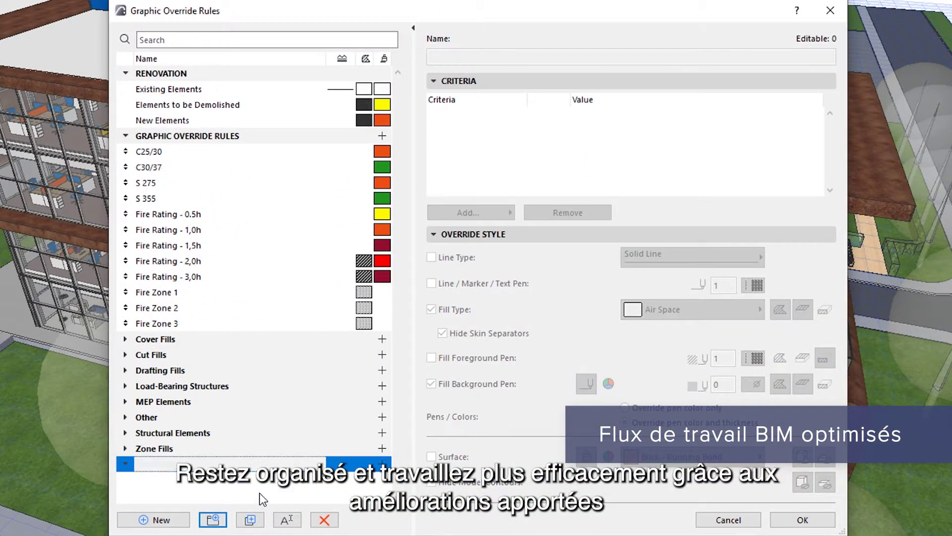
pyautogui.click(169, 214)
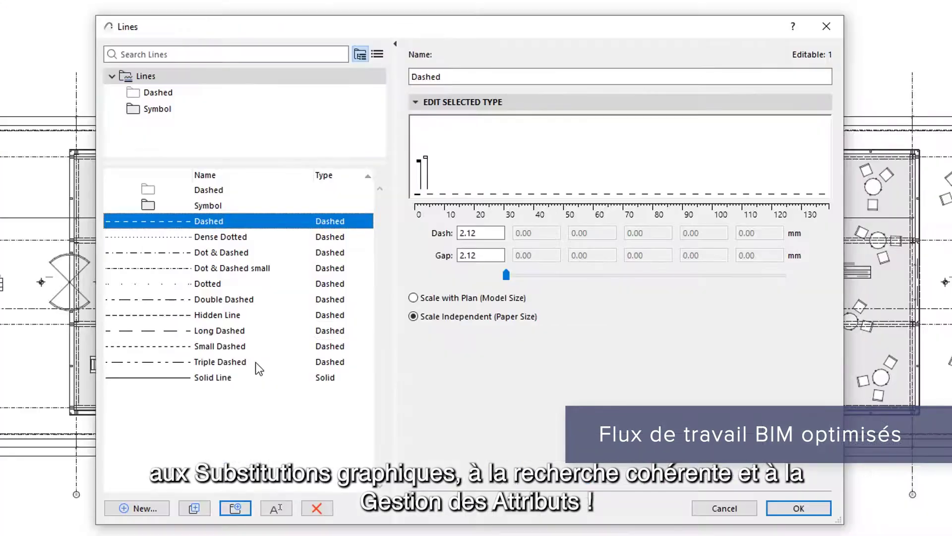
pyautogui.keyDown('shift'); pyautogui.click(255, 359); pyautogui.keyUp('shift')
pyautogui.moveTo(255, 359); pyautogui.dragTo(238, 190)
pyautogui.click(312, 391)
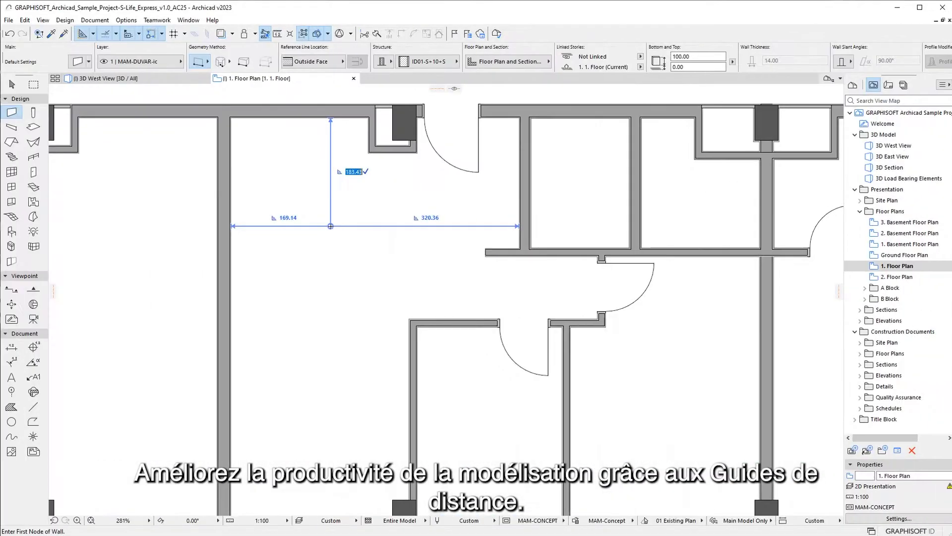
# Draw a wall starting 200 from the existing wall and ending at the inner wall face
pyautogui.press('Tab')
pyautogui.write('200')
pyautogui.press('Tab')
pyautogui.press('Return')
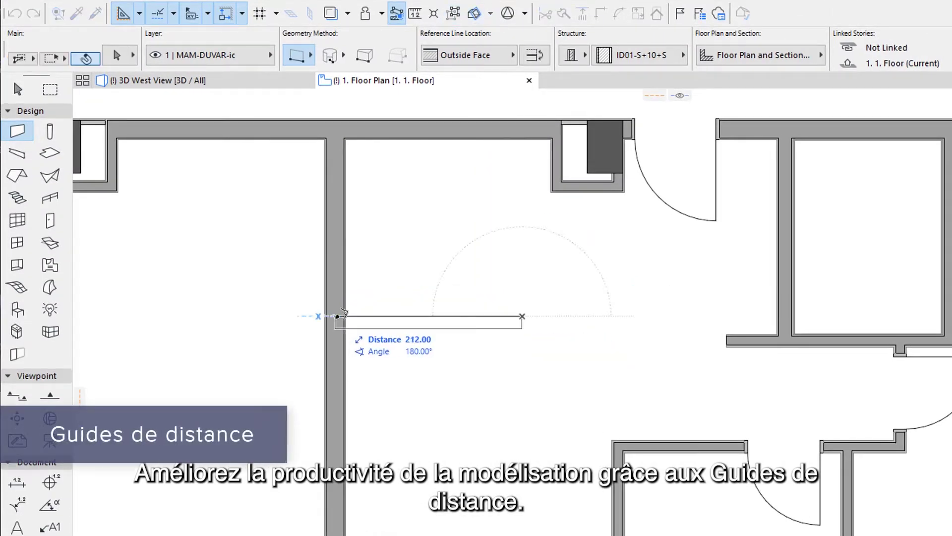
pyautogui.click(346, 318)
# Set distance guides to measure to reference lines with a Center wall reference, then place a wall 100 away
pyautogui.click(243, 14)
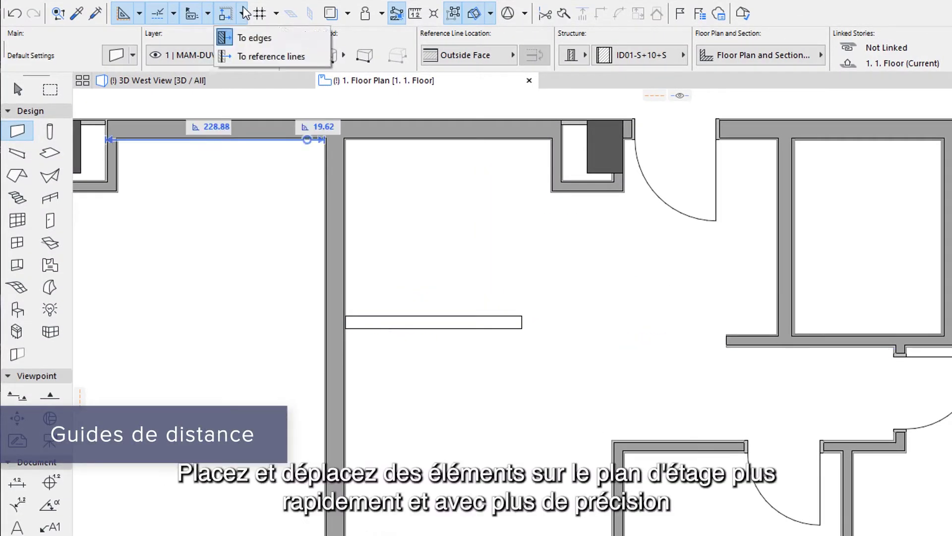
pyautogui.click(311, 55)
pyautogui.click(471, 55)
pyautogui.click(553, 70)
pyautogui.write('170.00')
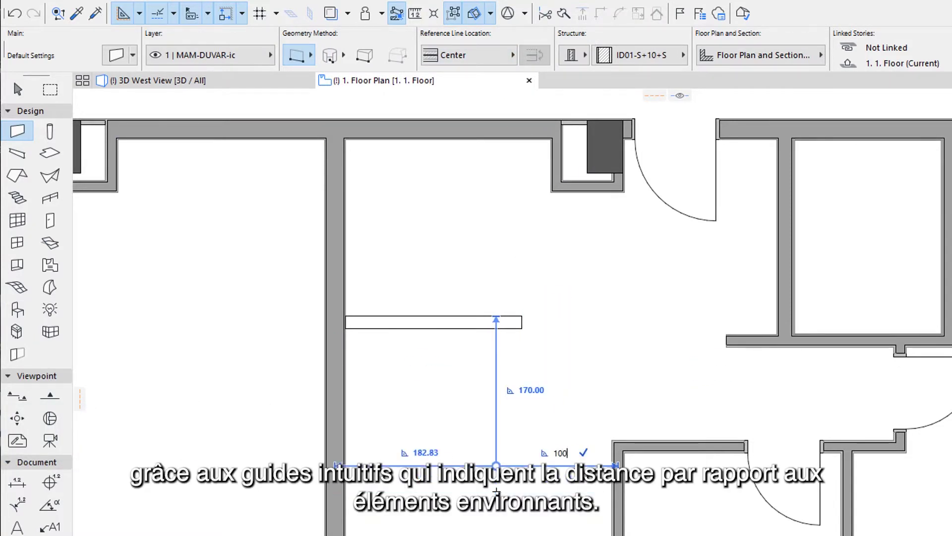
pyautogui.press('Return')
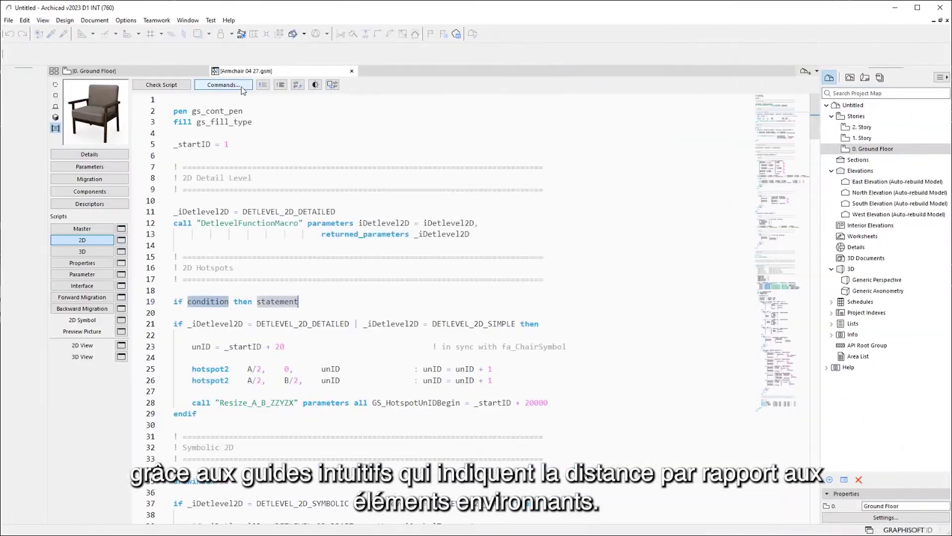
# Jump to the DrawMinimalSpace subroutine via Go to Symbol, return to the script top, and enable dark mode
pyautogui.click(223, 85)
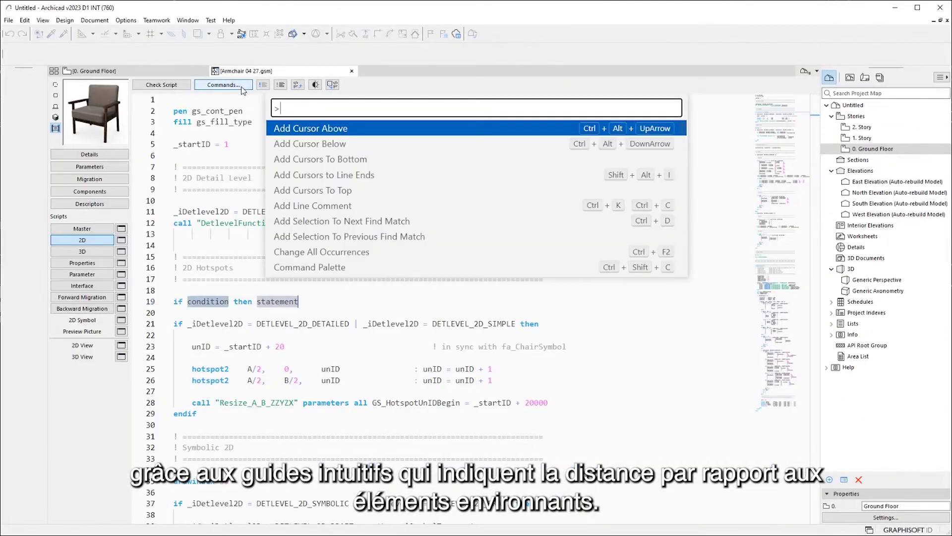
pyautogui.press('BackSpace')
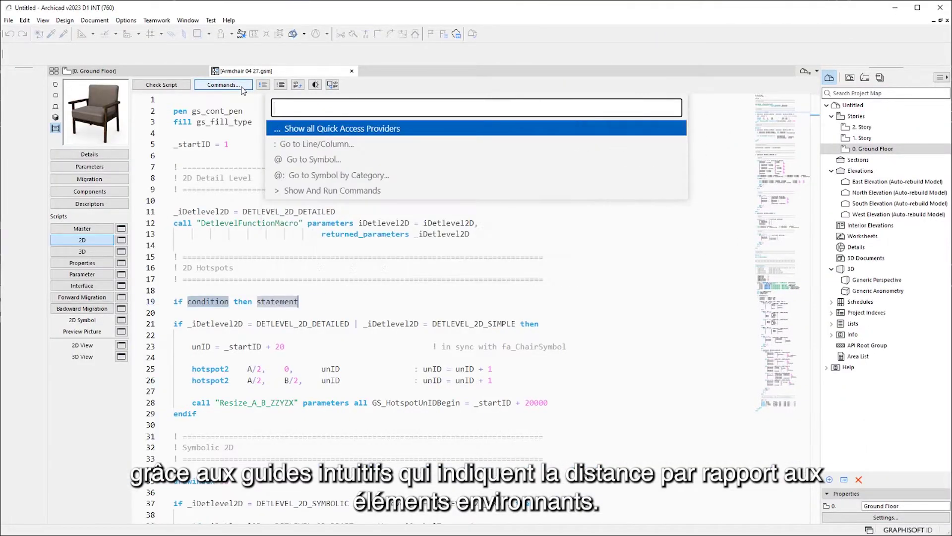
pyautogui.click(345, 159)
pyautogui.click(358, 268)
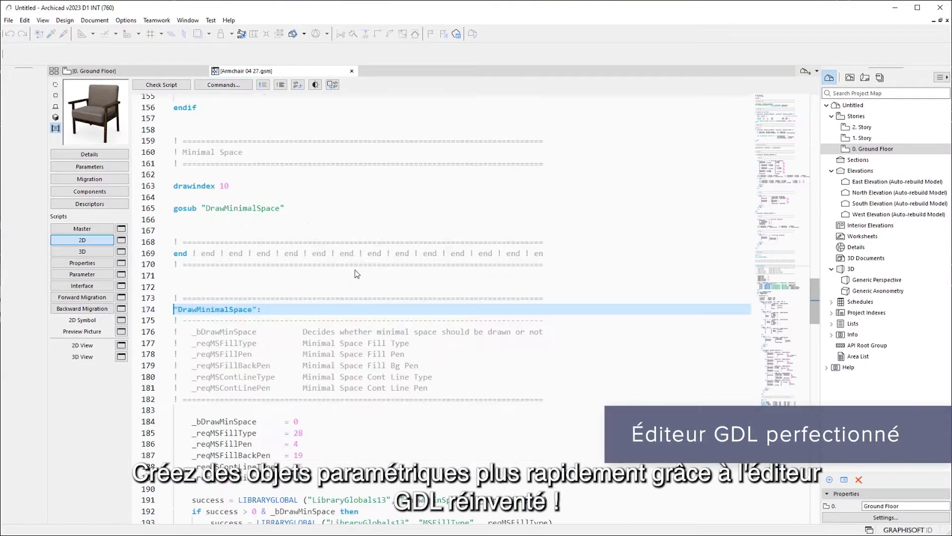
pyautogui.click(782, 115)
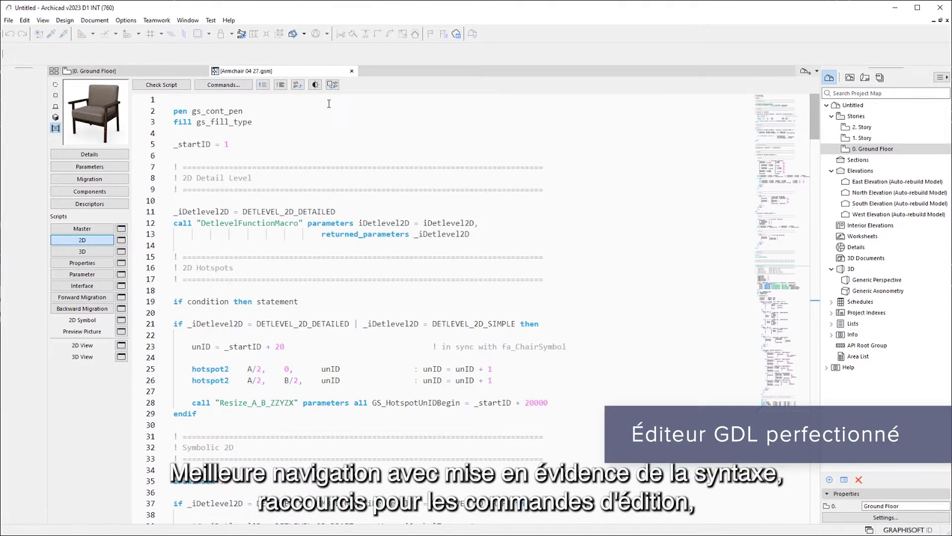
pyautogui.click(315, 85)
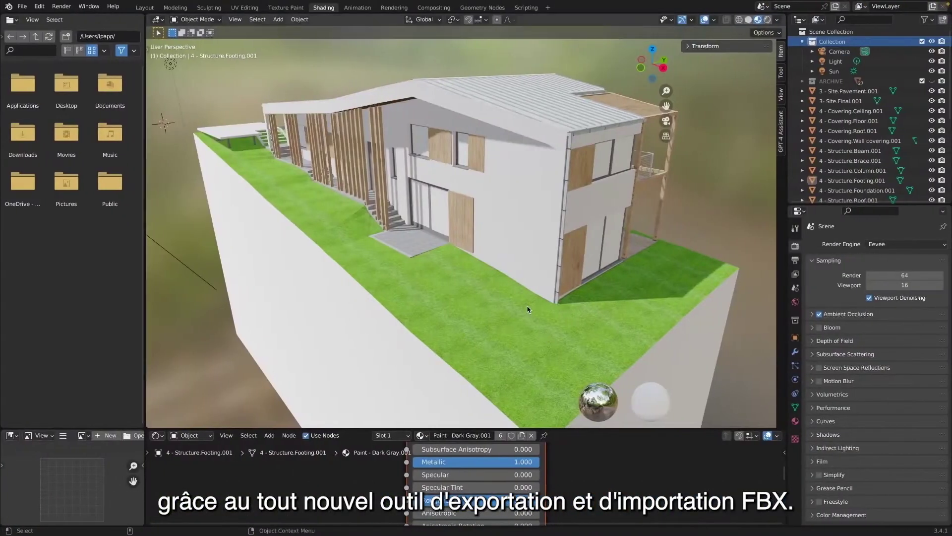
# Zoom in on the door and back out, then orbit to a front view of the house
pyautogui.scroll(5, 460, 198)
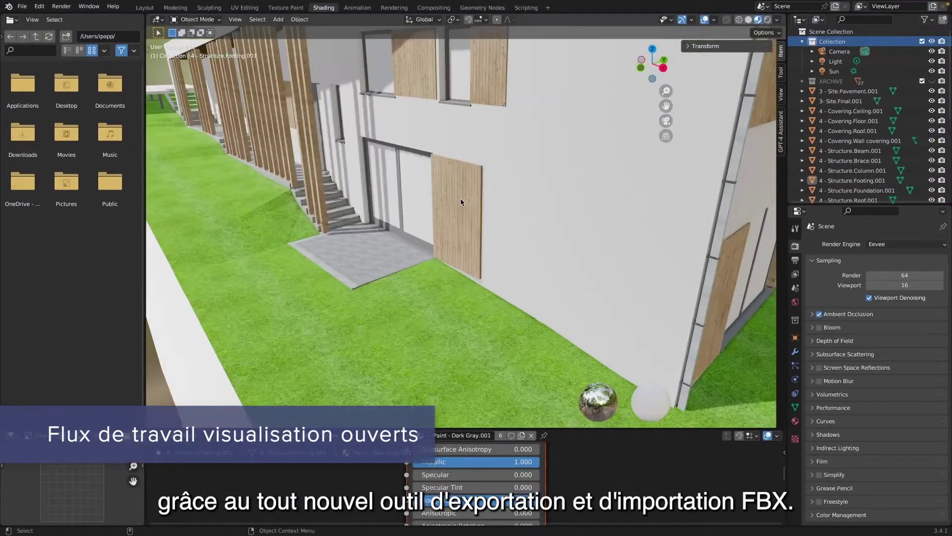
pyautogui.scroll(-5, 460, 199)
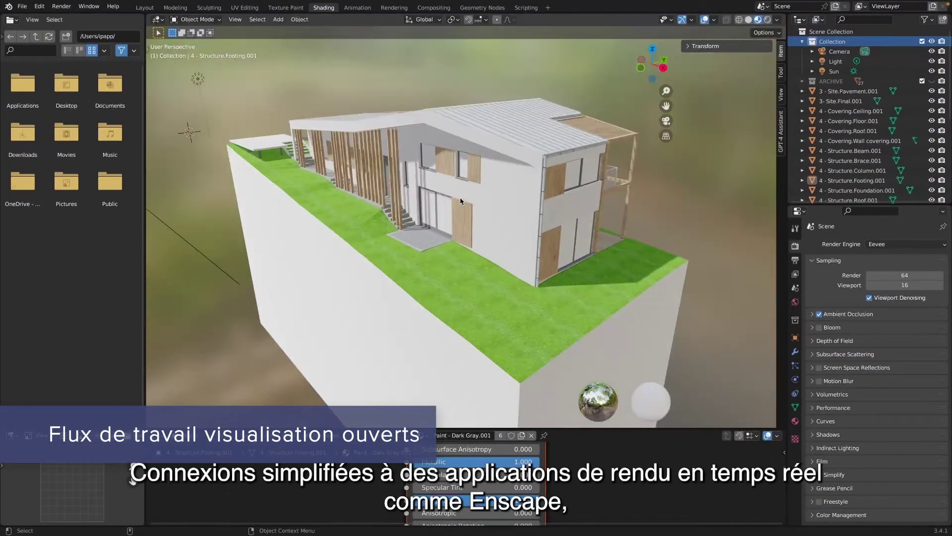
pyautogui.moveTo(465, 191)
pyautogui.mouseDown(button='middle')
pyautogui.moveTo(407, 195)
pyautogui.moveTo(344, 183)
pyautogui.moveTo(454, 208)
pyautogui.moveTo(471, 194)
pyautogui.mouseUp(button='middle')
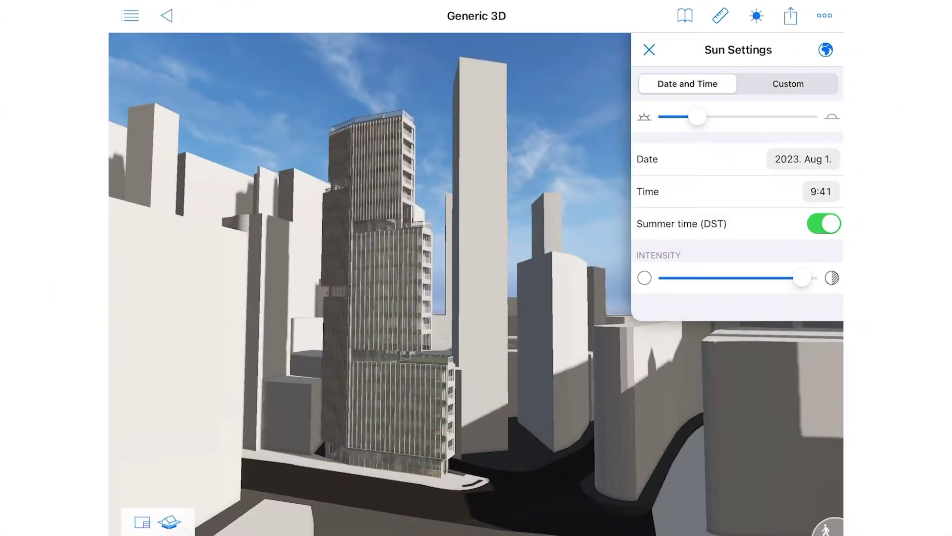
# Pick 22 December 2023 as the sun study date, keeping the time at 13:15
pyautogui.click(803, 159)
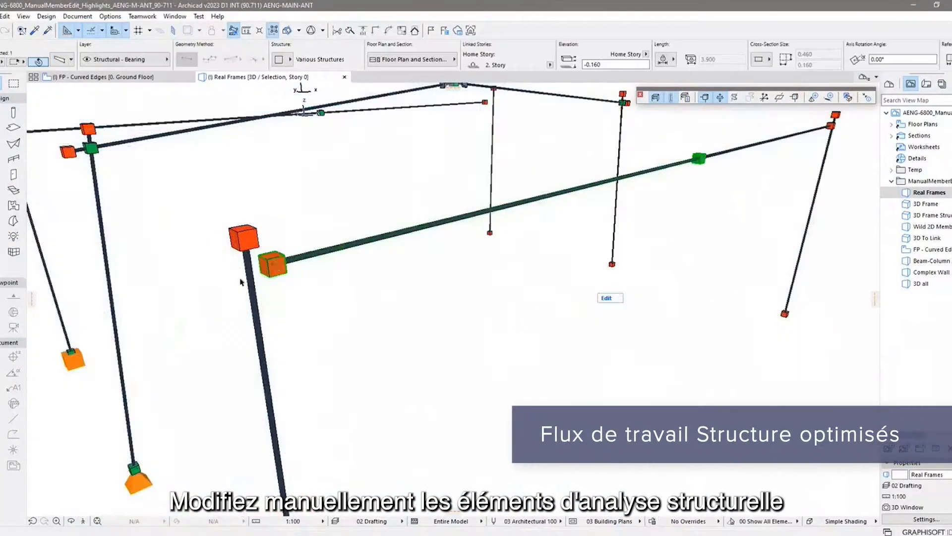
# Move an orange analytical node, export the analytical model to SCIA Engineer, and orbit it there
pyautogui.click(278, 262)
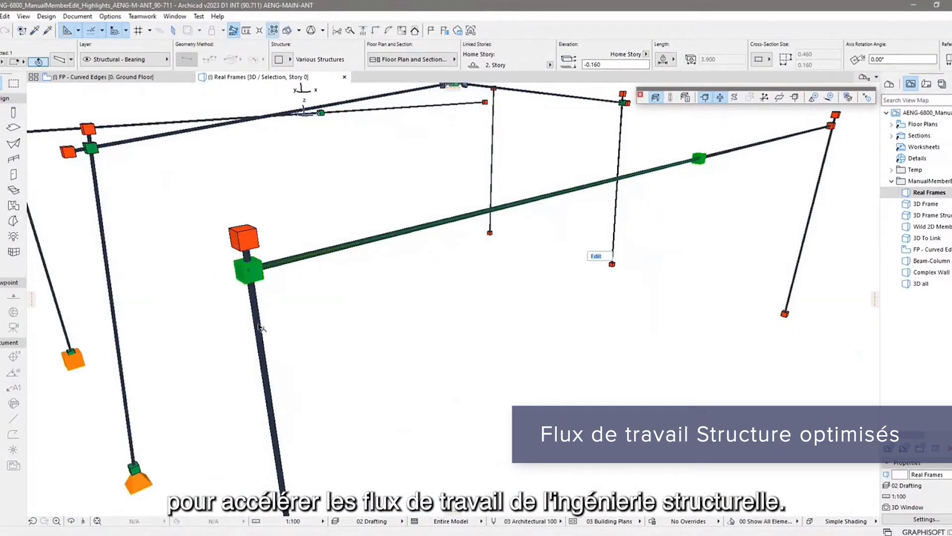
pyautogui.click(244, 240)
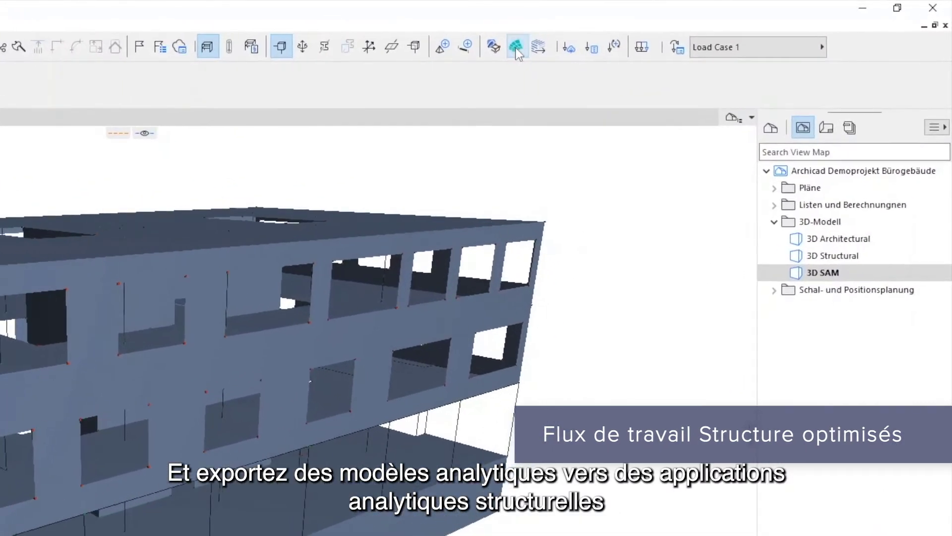
pyautogui.click(516, 47)
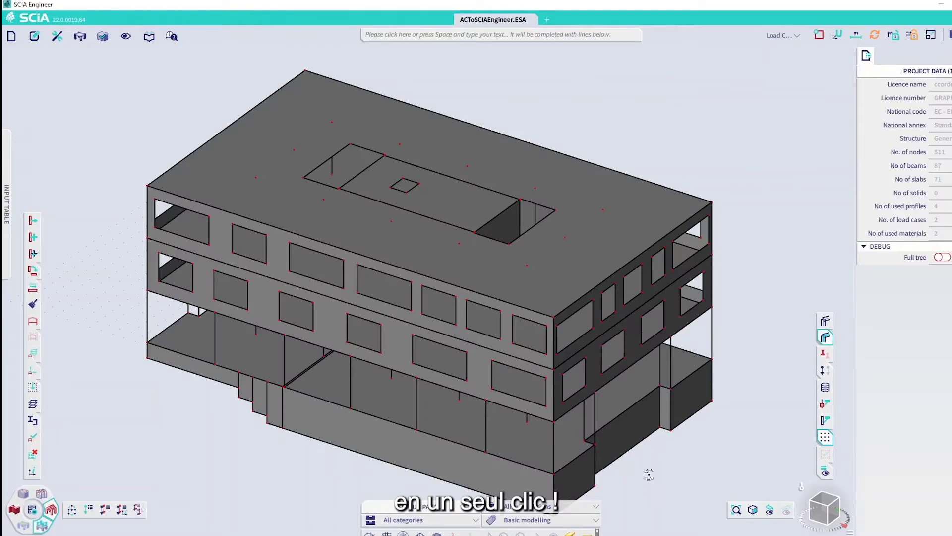
pyautogui.keyDown('ctrl'); pyautogui.moveTo(649, 473); pyautogui.dragTo(695, 476, button='right'); pyautogui.keyUp('ctrl')
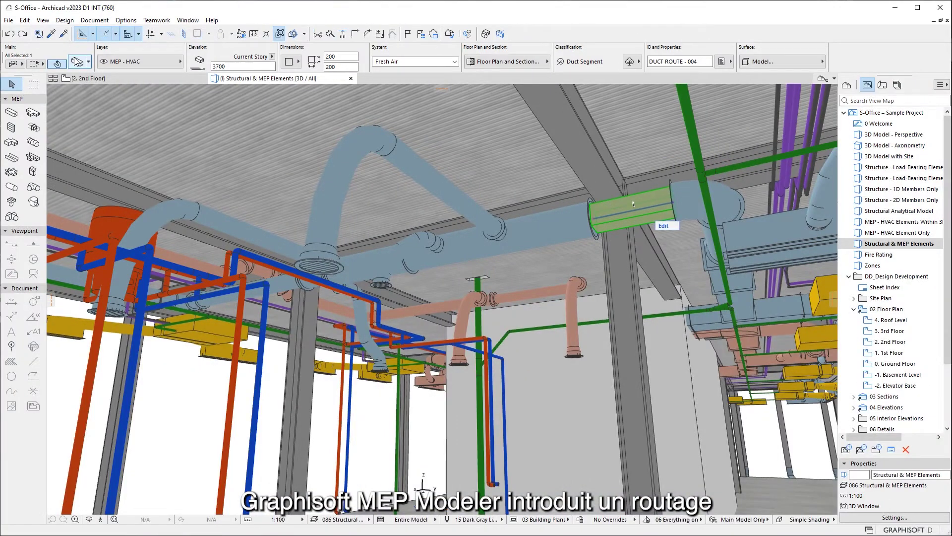
# Give the duct route the system surface, a round 315 section and flanged connections
pyautogui.click(77, 61)
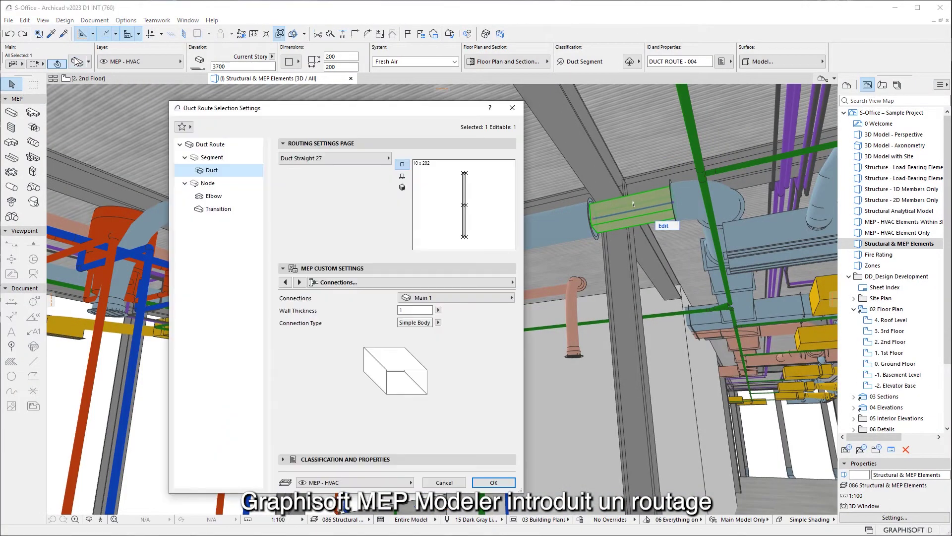
pyautogui.click(206, 141)
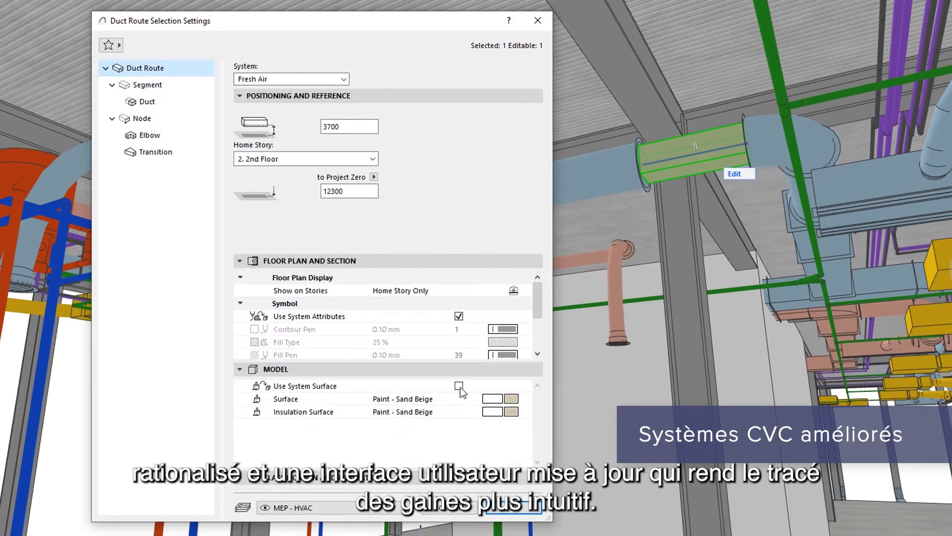
pyautogui.click(458, 386)
pyautogui.click(176, 90)
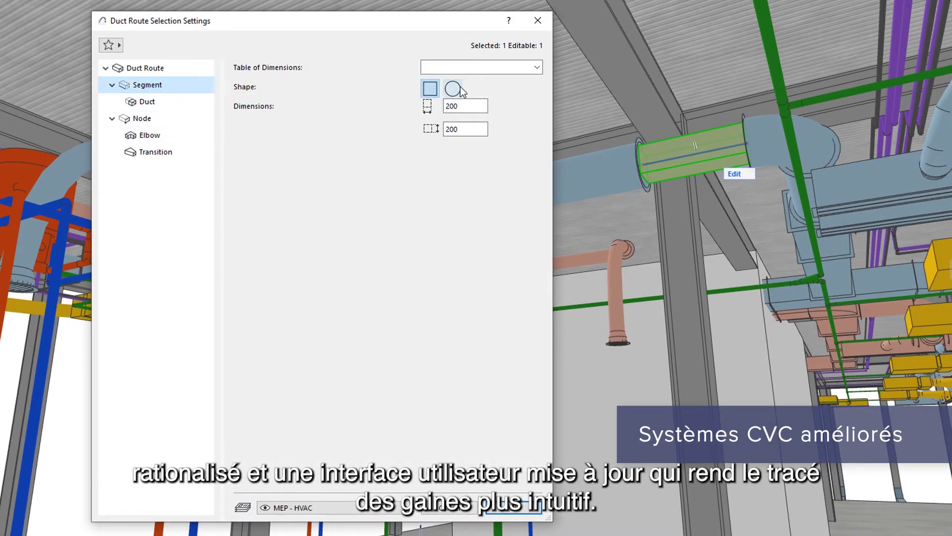
pyautogui.write('140')
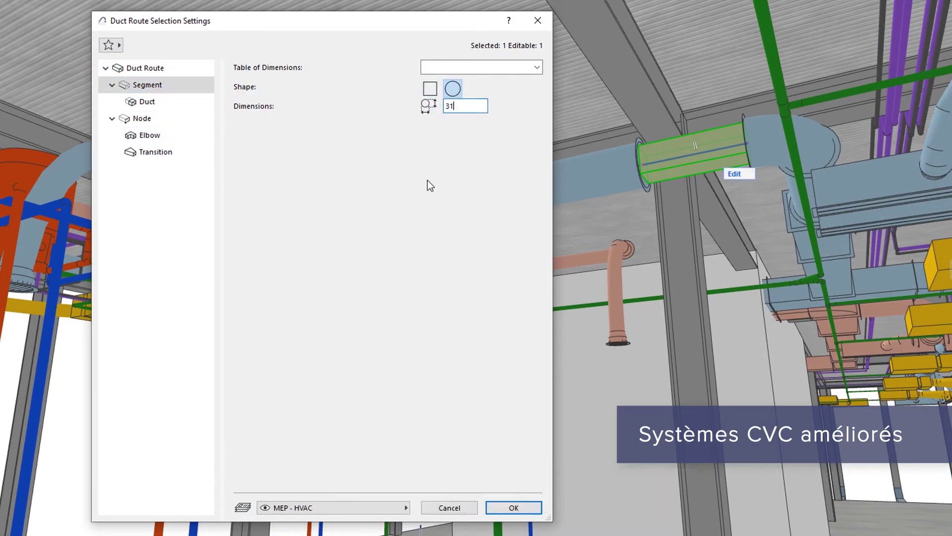
pyautogui.click(167, 103)
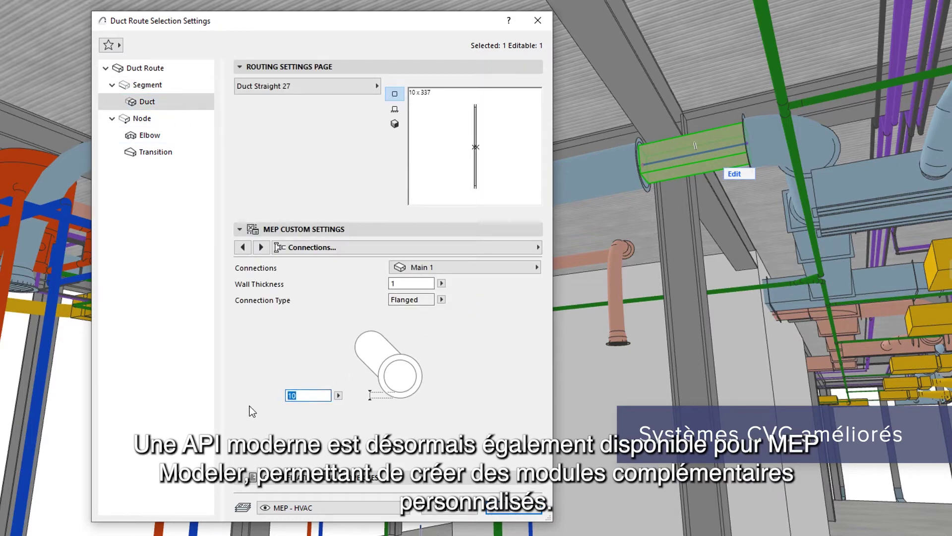
pyautogui.write('15')
pyautogui.press('Return')
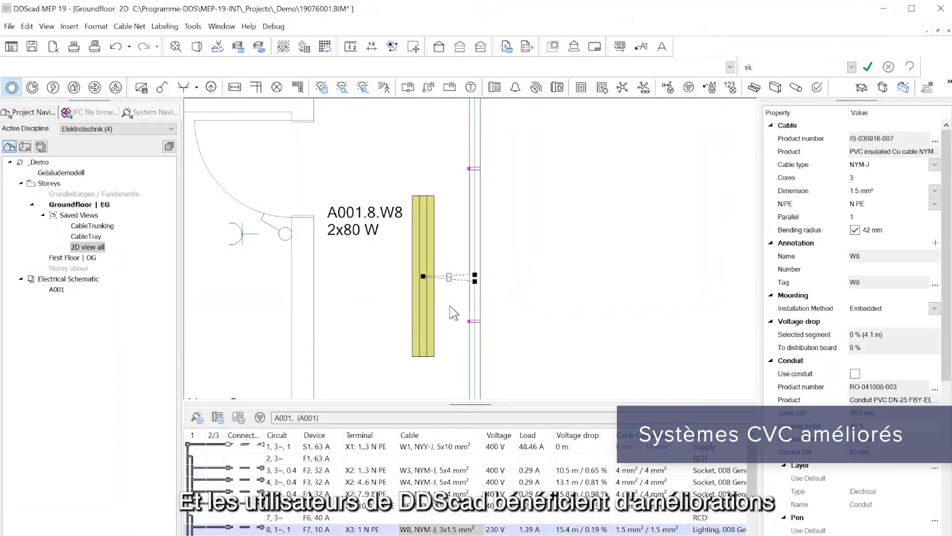
# Zoom around the model and select the vertical cable tray to edit it
pyautogui.scroll(-5, 454, 312)
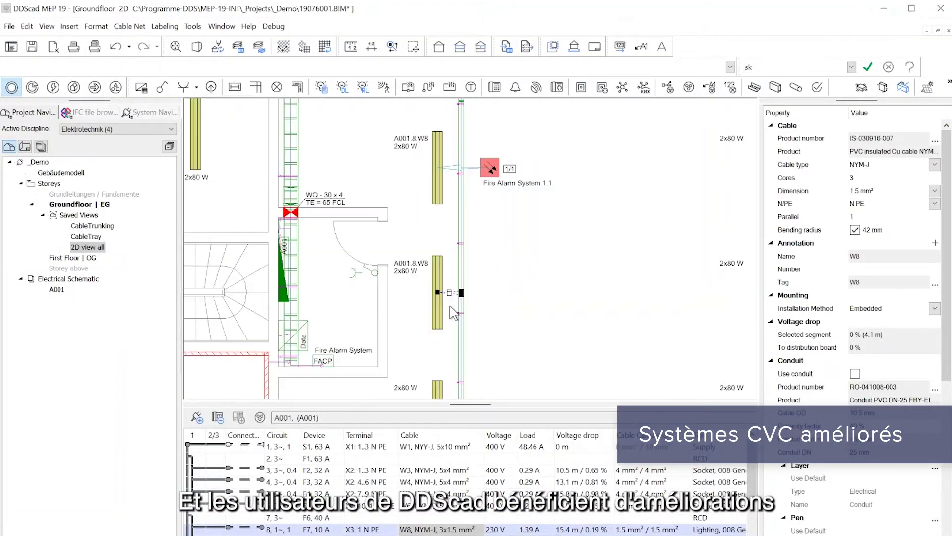
pyautogui.scroll(5, 457, 390)
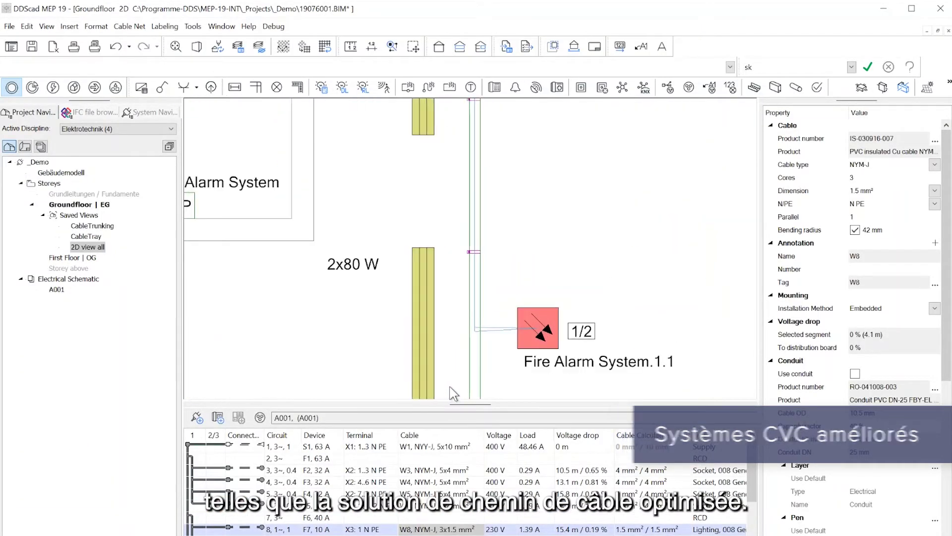
pyautogui.click(472, 373)
pyautogui.rightClick(472, 373)
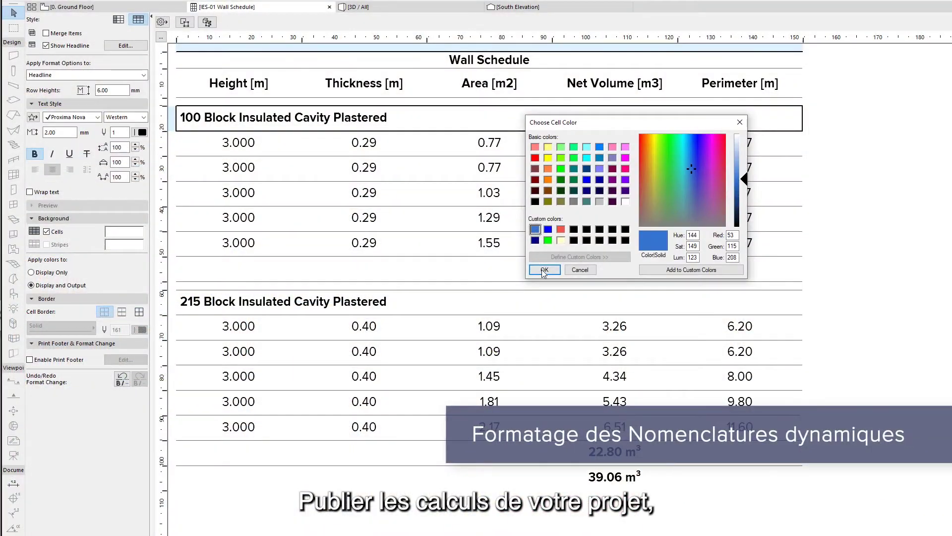
# Give the schedule header rows a blue background with white text
pyautogui.click(544, 271)
pyautogui.click(141, 133)
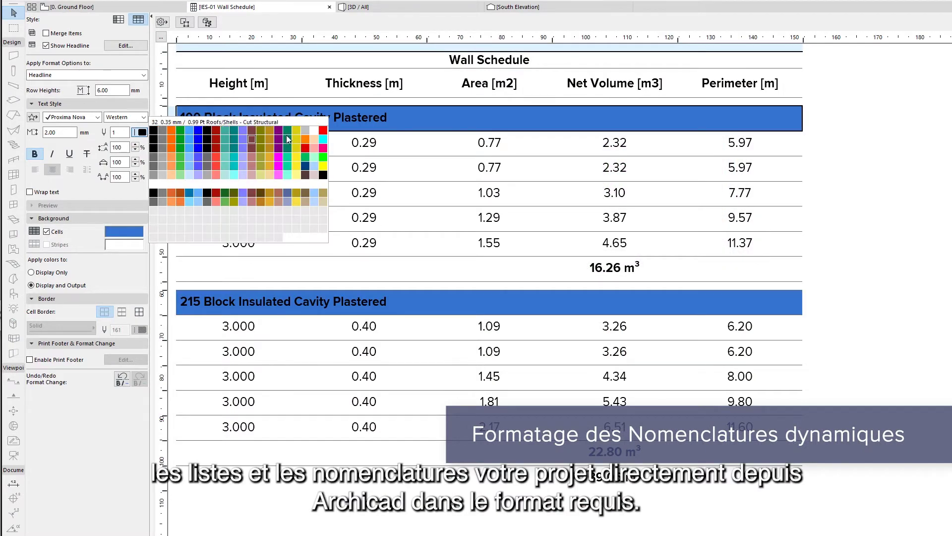
pyautogui.click(314, 131)
# Give the schedule's value cells a light-yellow background
pyautogui.click(283, 150)
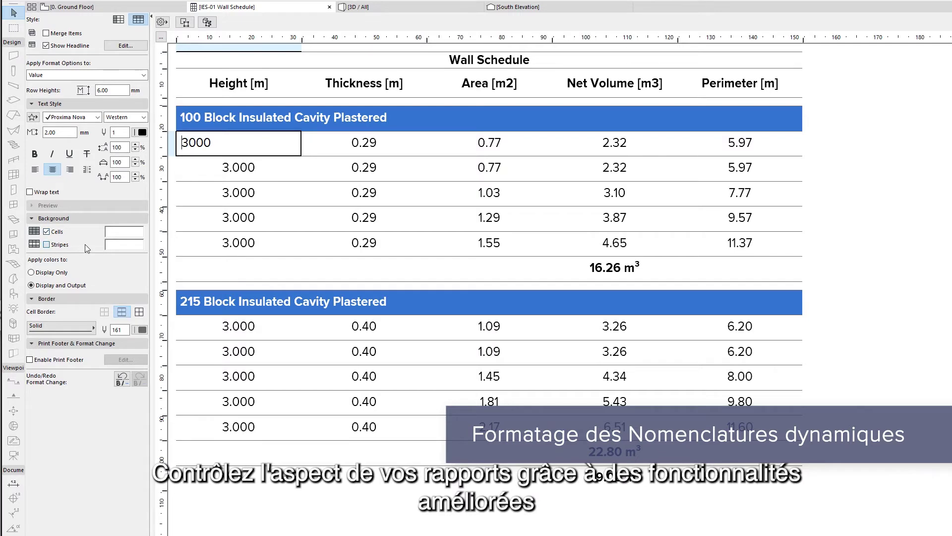
pyautogui.click(121, 231)
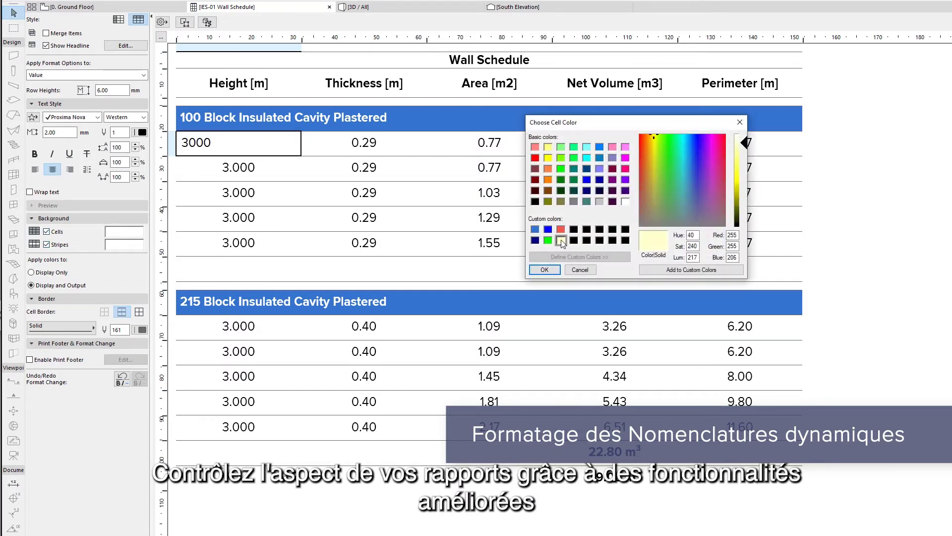
pyautogui.click(544, 269)
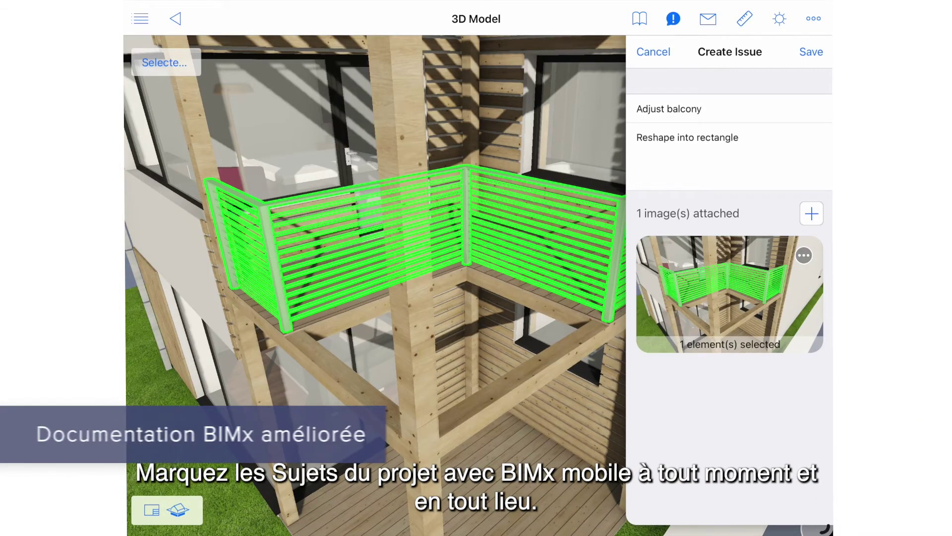
# Mark up the railing issue's attached image with red strokes and an arrow under the balcony
pyautogui.click(804, 256)
pyautogui.click(685, 288)
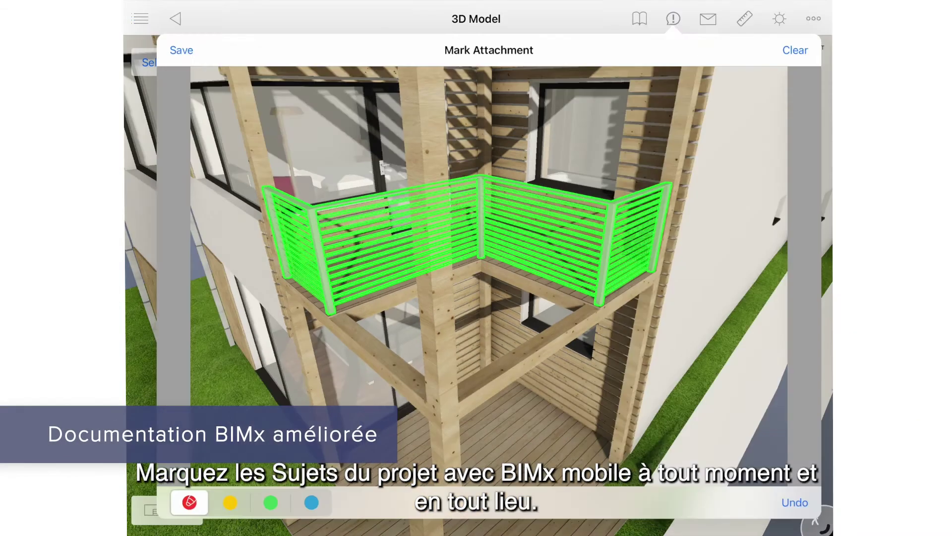
pyautogui.moveTo(424, 428); pyautogui.dragTo(658, 274)
pyautogui.moveTo(478, 268); pyautogui.dragTo(446, 384)
pyautogui.moveTo(427, 355); pyautogui.dragTo(484, 360)
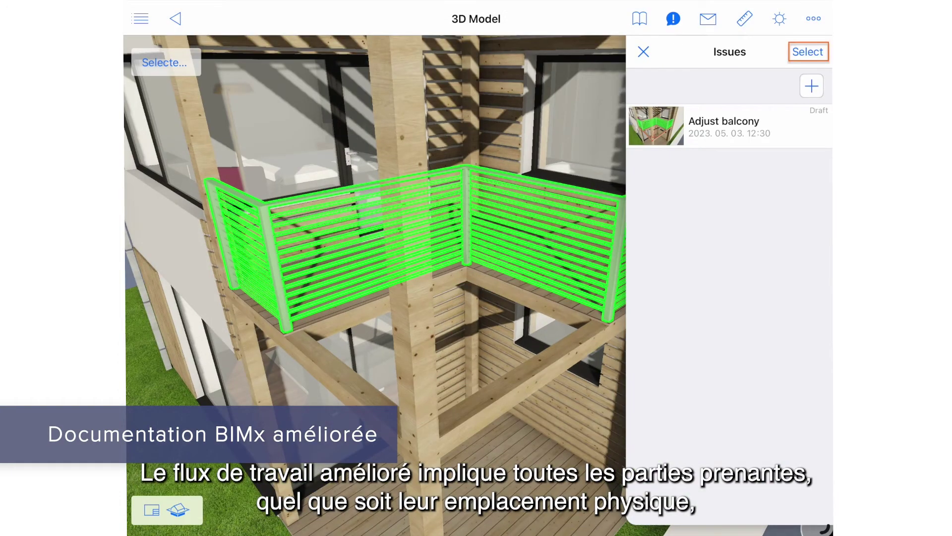
# Send the Adjust balcony issue to Archicad with the note 'Please take care of this issue'
pyautogui.click(808, 52)
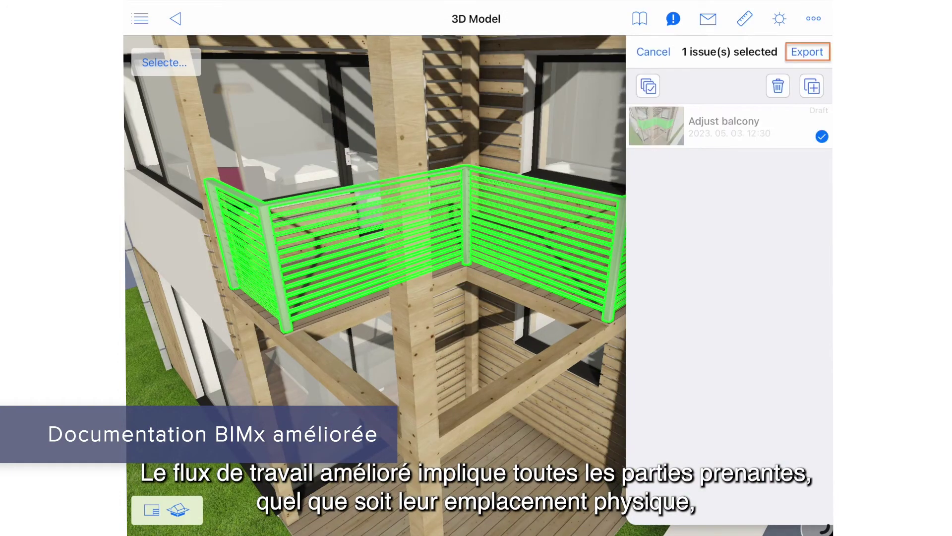
pyautogui.click(807, 52)
pyautogui.click(694, 77)
pyautogui.click(659, 138)
pyautogui.write('Please take care of this issue')
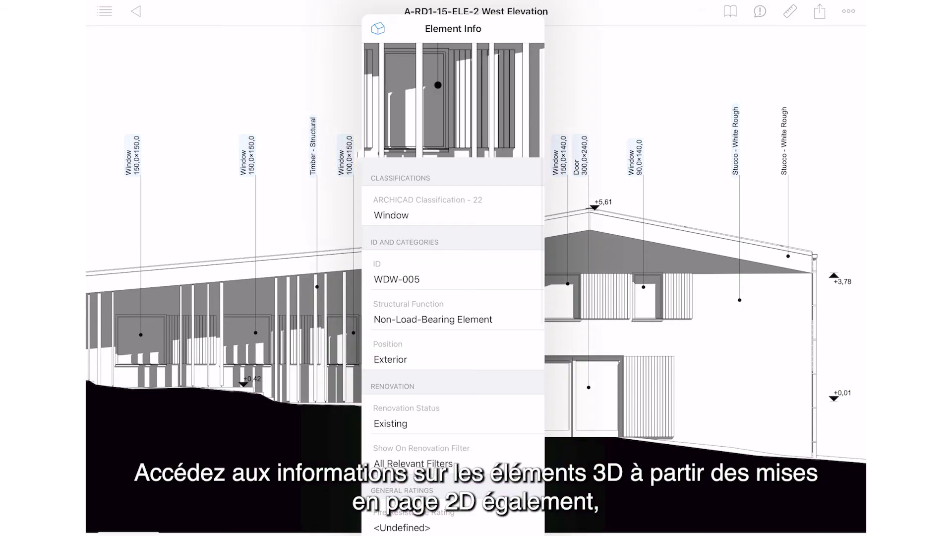
# Scroll through the West Elevation window's Element Info to reach its highlighted General 3D View - Perspective
pyautogui.scroll(-5, 453, 288)
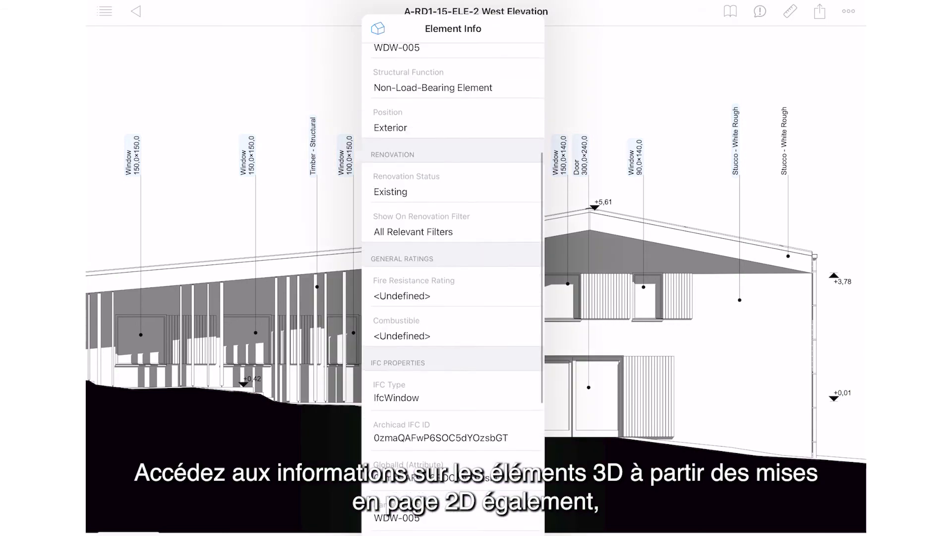
pyautogui.scroll(5, 452, 248)
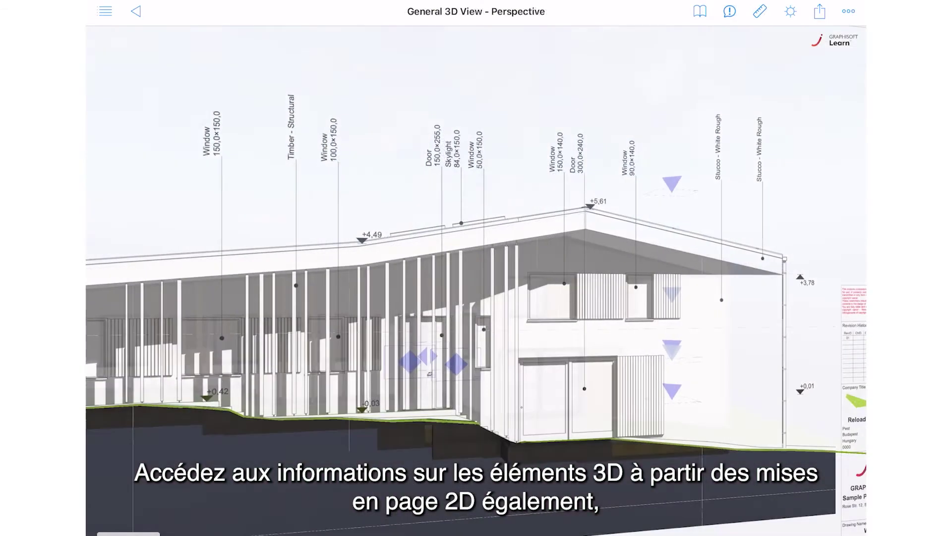